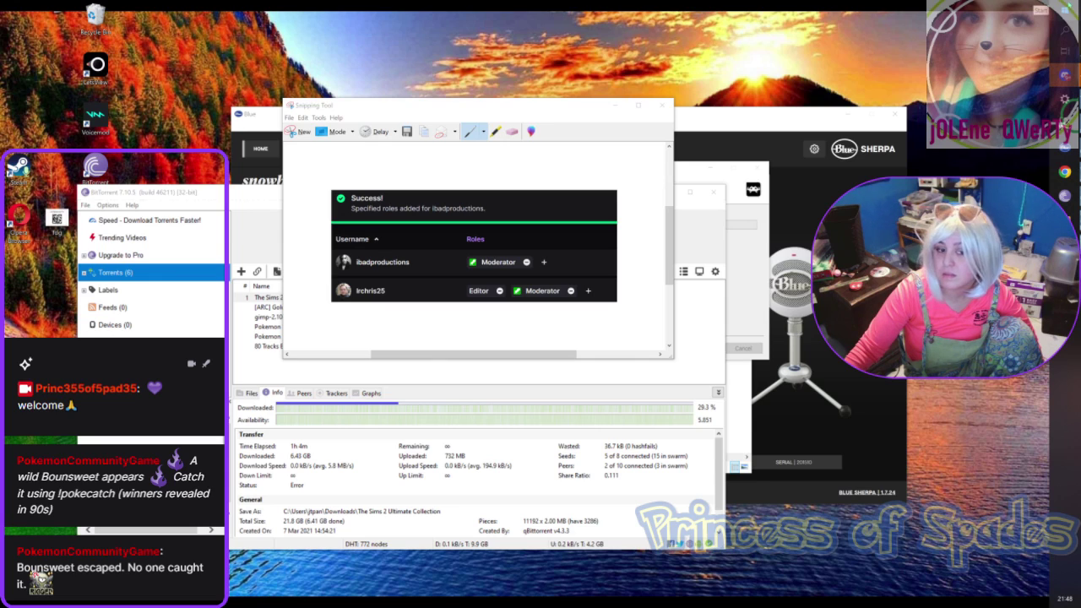
# Step: Bring up the Windows Start menu over the BitTorrent torrent list
pyautogui.press('super')
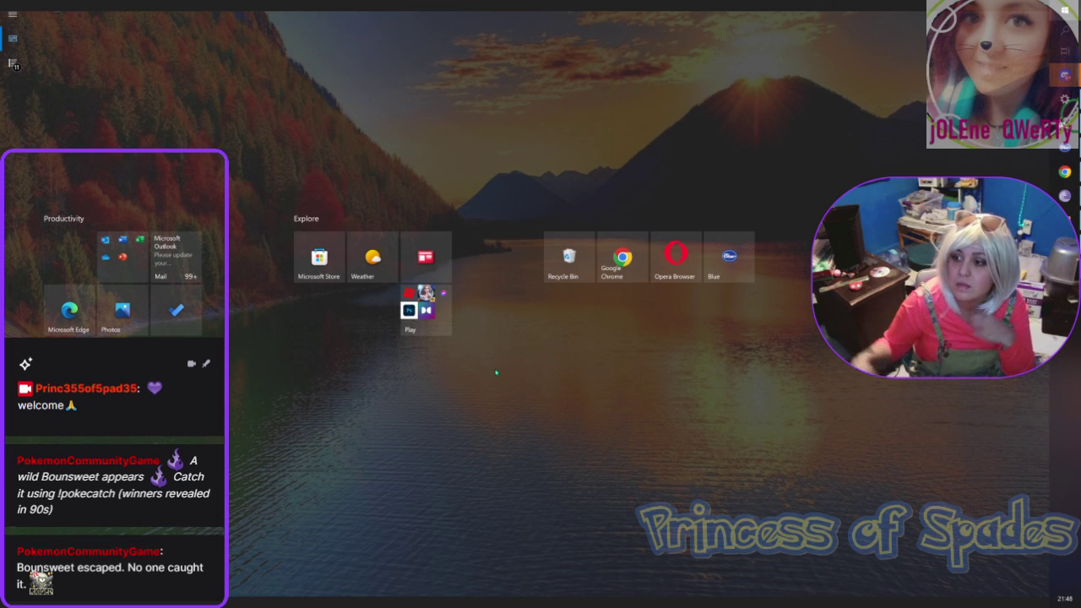
# Step: Launch Chrome from Start, then check BitTorrent and minimize it
pyautogui.click(1064, 171)
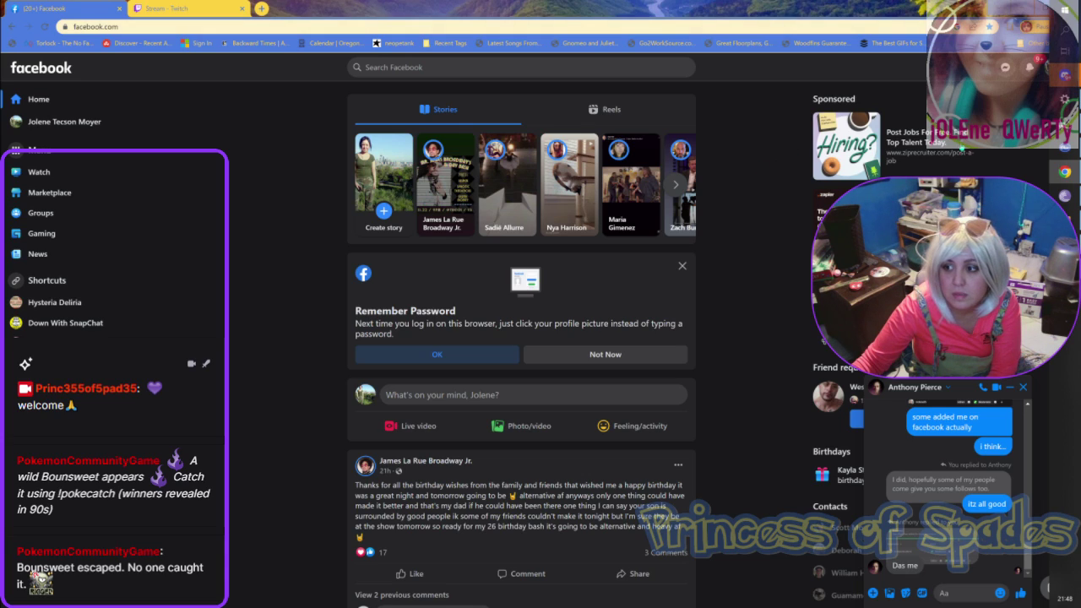
pyautogui.click(1065, 195)
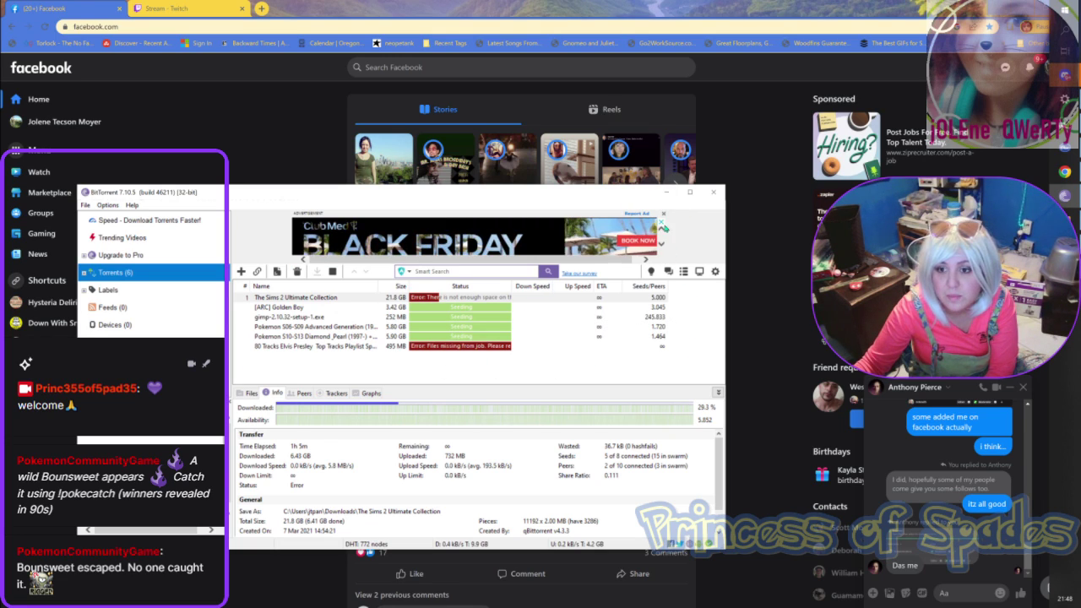
pyautogui.click(668, 195)
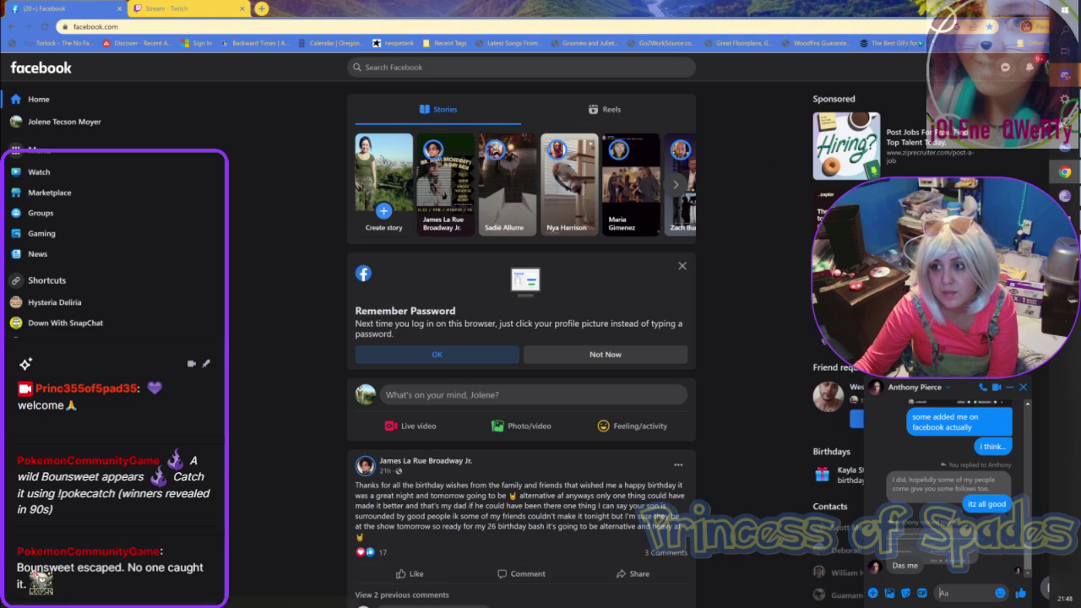
# Step: Switch Chrome to the Twitch stream settings tab and restore it to a smaller window
pyautogui.click(993, 10)
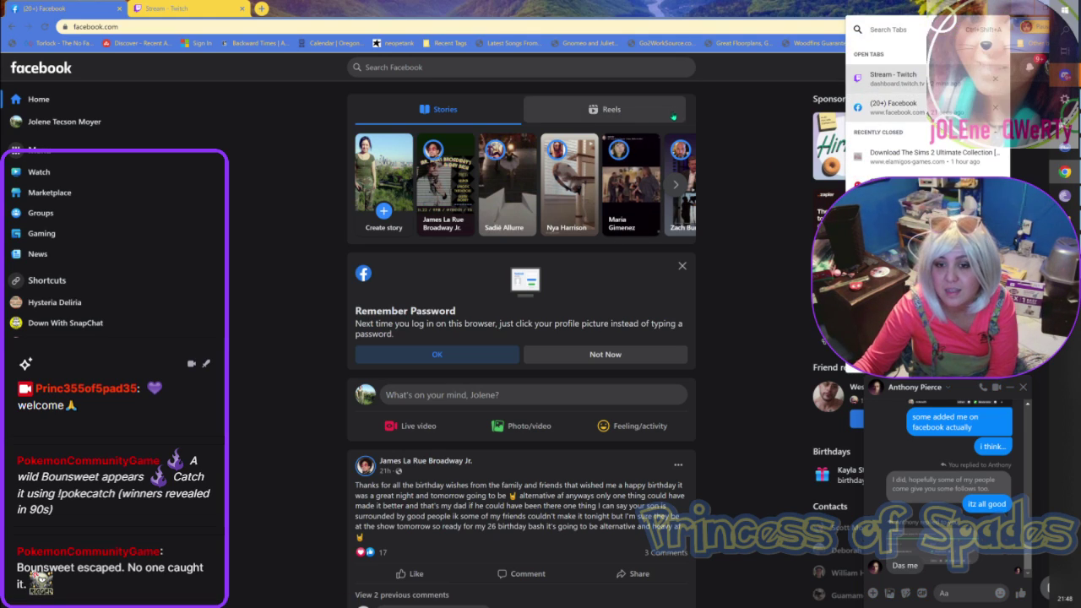
pyautogui.click(214, 9)
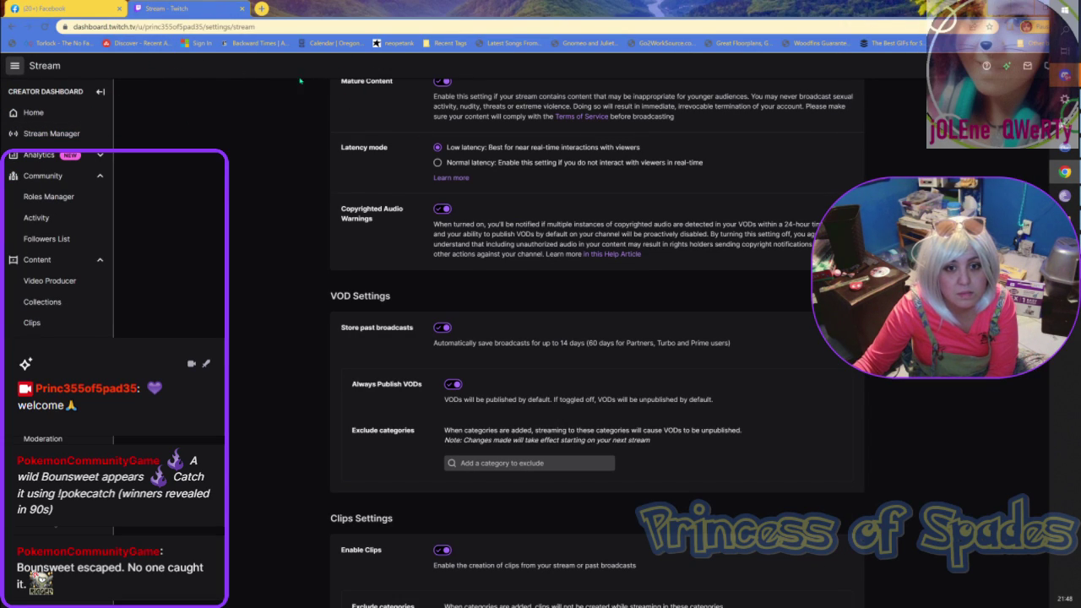
pyautogui.moveTo(278, 8); pyautogui.dragTo(291, 166)
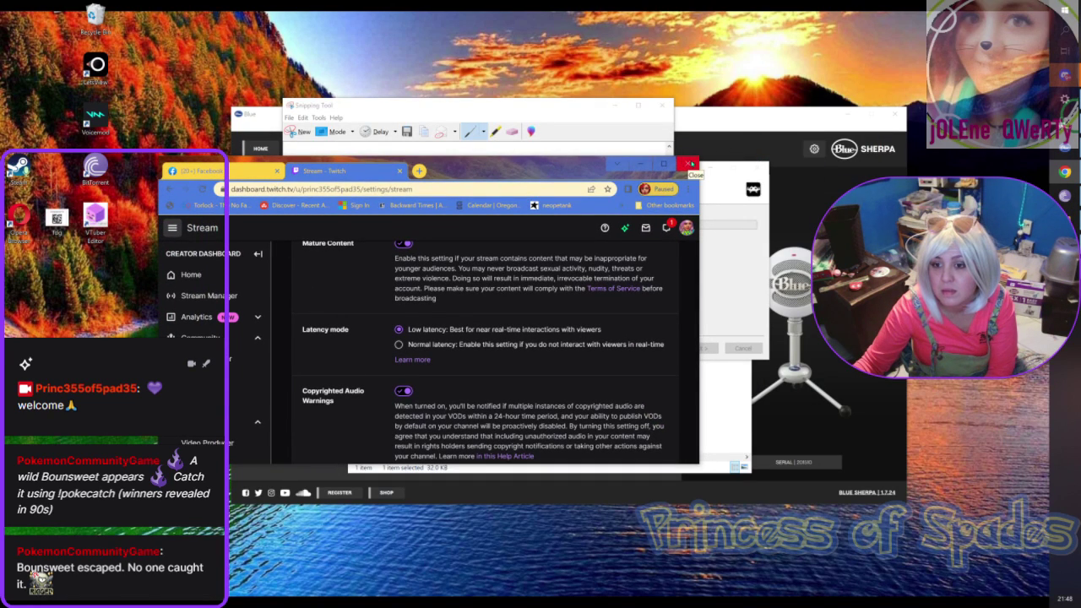
# Step: Close Chrome and minimize the Snipping Tool to reveal Blue Sherpa's Snowball mic settings
pyautogui.click(689, 164)
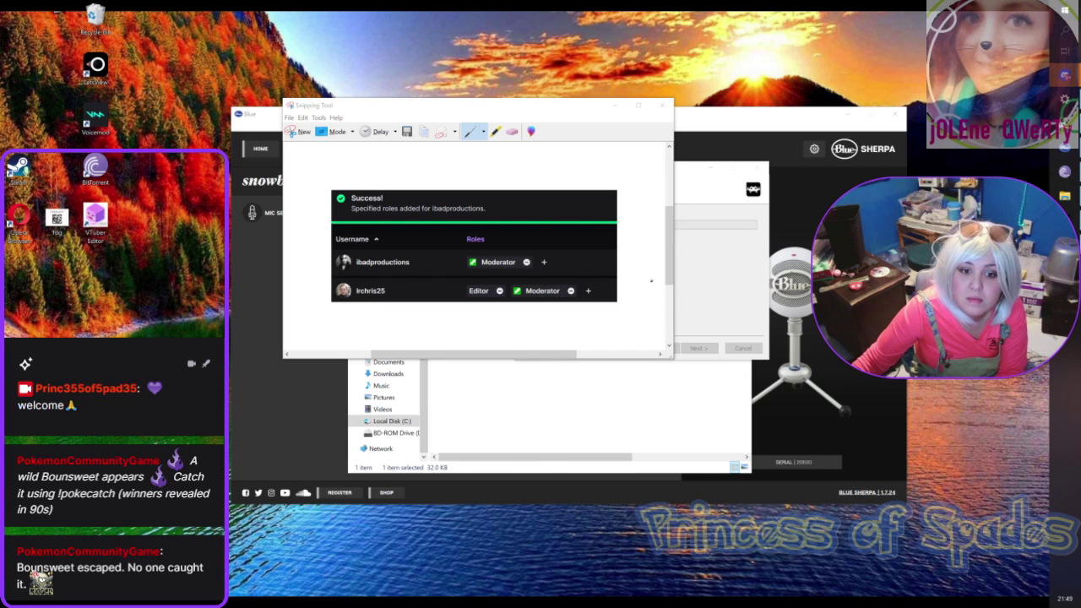
pyautogui.click(621, 108)
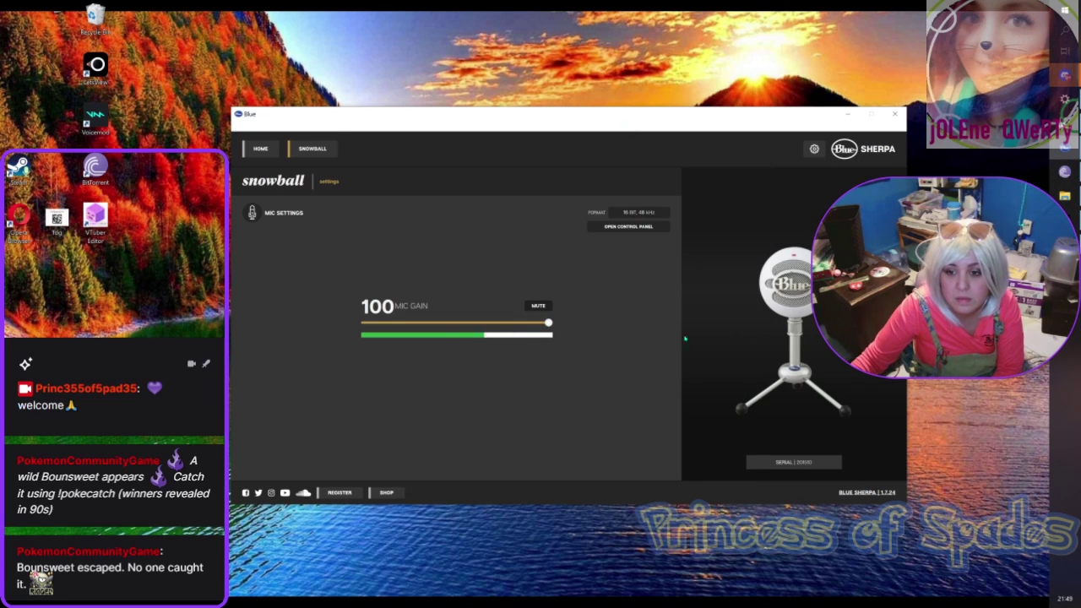
# Step: Minimize Blue Sherpa, dismiss the RetroArch extraction error, and bring the Tetris folder window forward
pyautogui.click(848, 113)
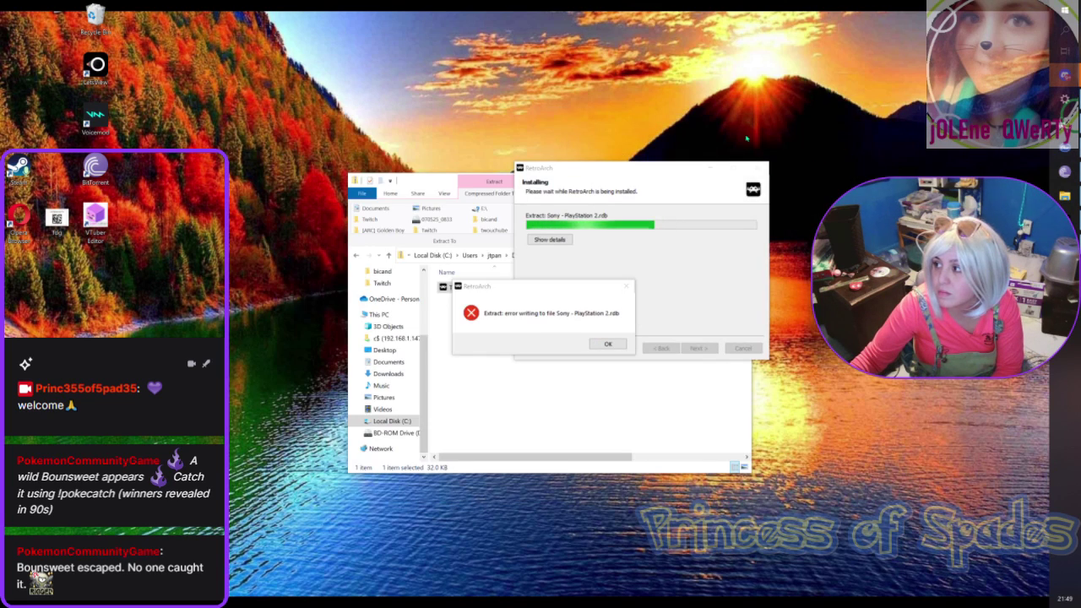
pyautogui.click(608, 344)
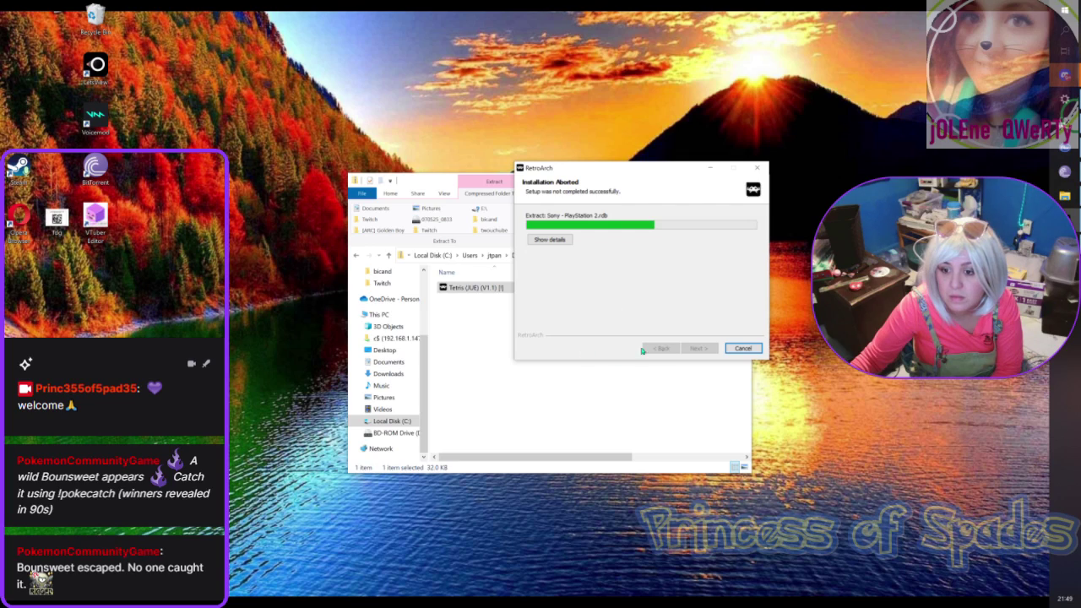
pyautogui.click(452, 346)
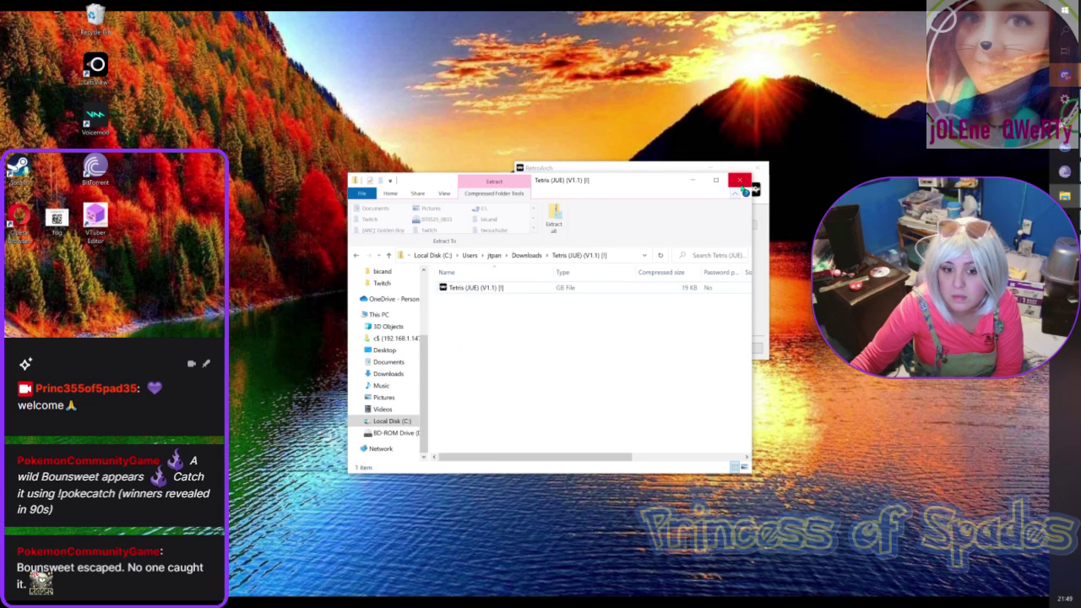
pyautogui.scroll(3, 388, 363)
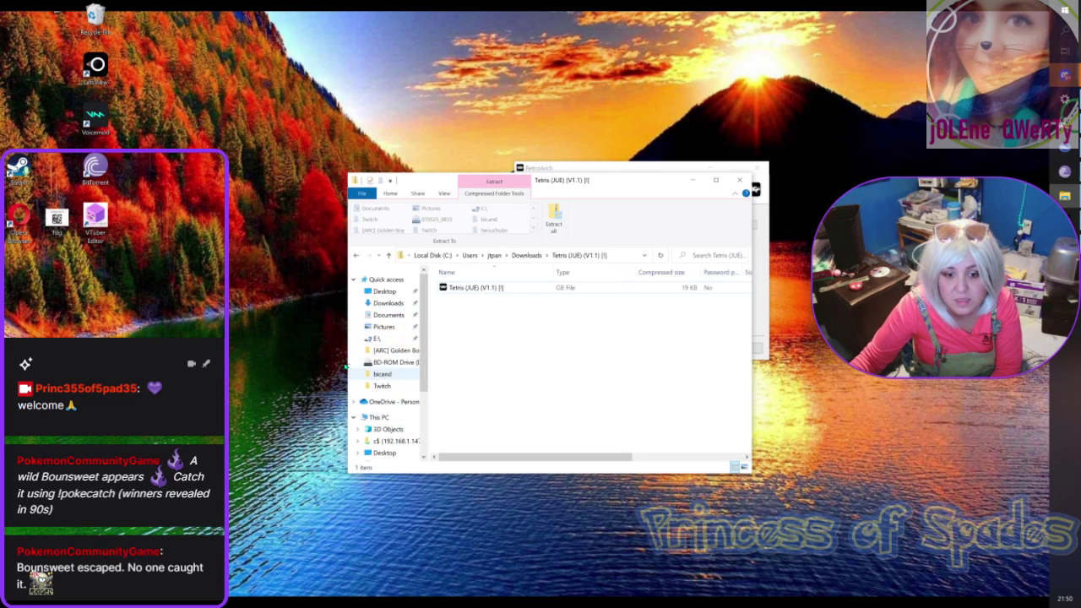
pyautogui.rightClick(387, 355)
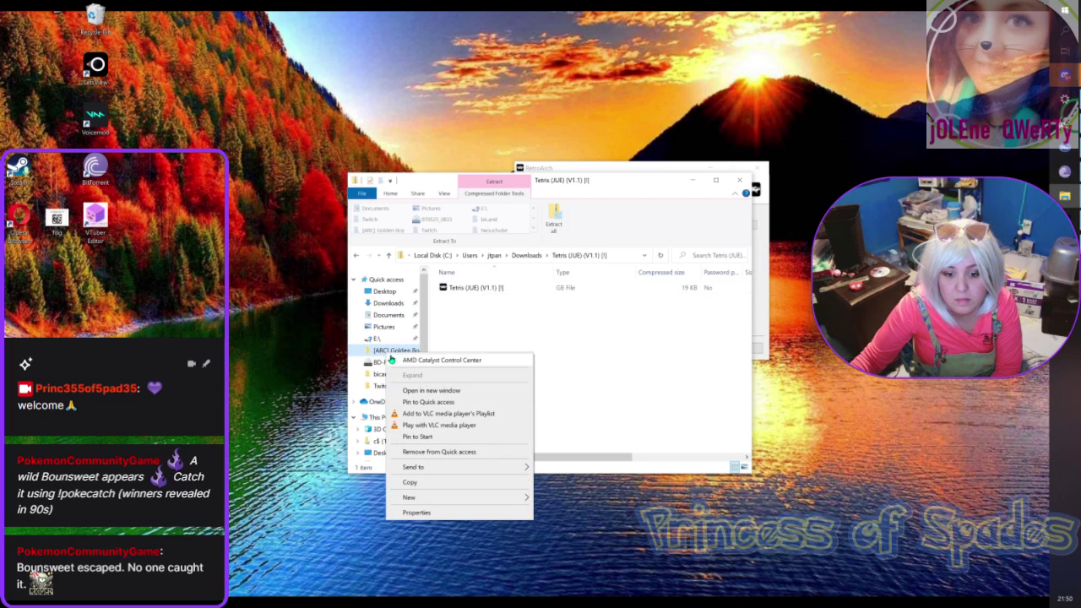
pyautogui.moveTo(456, 471)
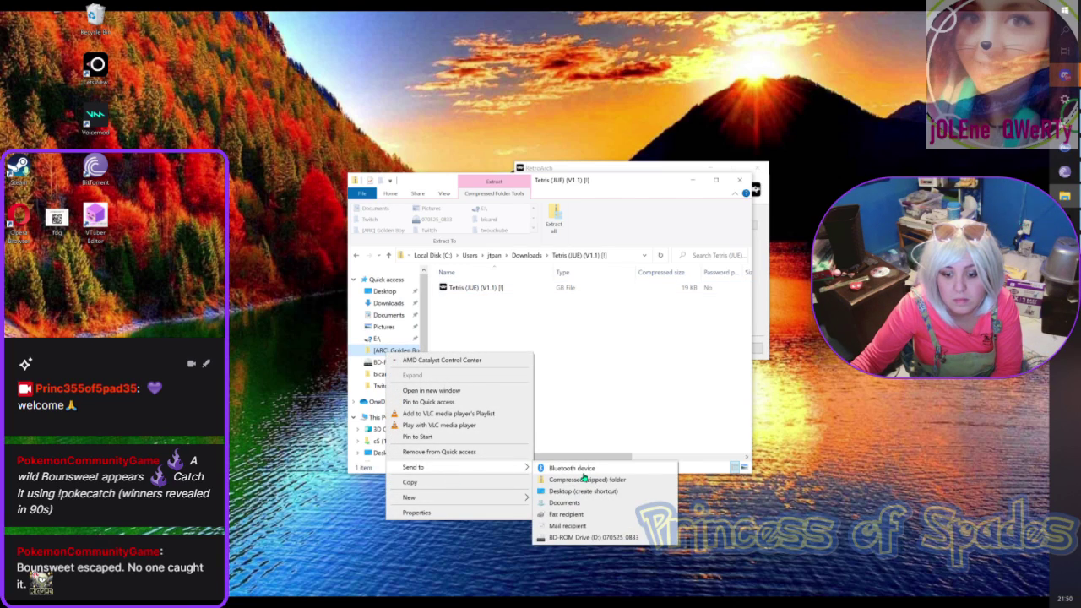
pyautogui.click(620, 350)
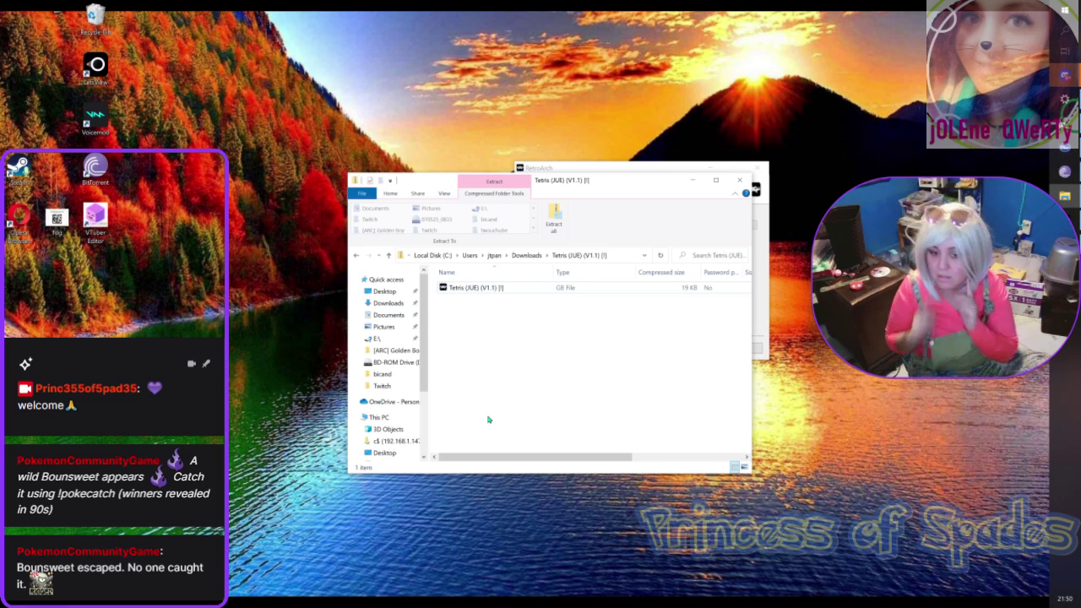
pyautogui.click(386, 354)
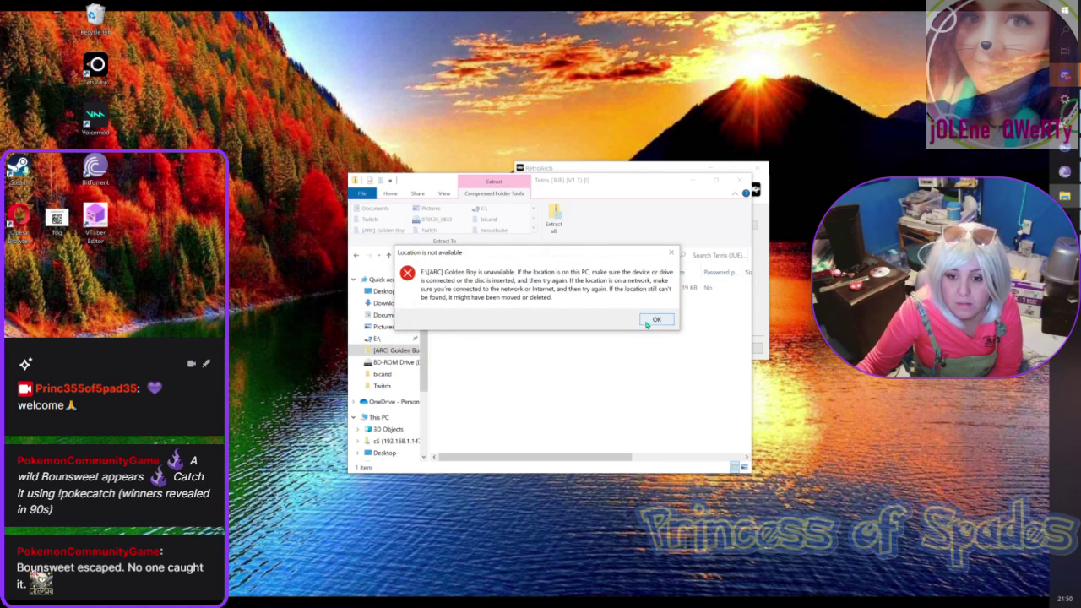
pyautogui.click(656, 319)
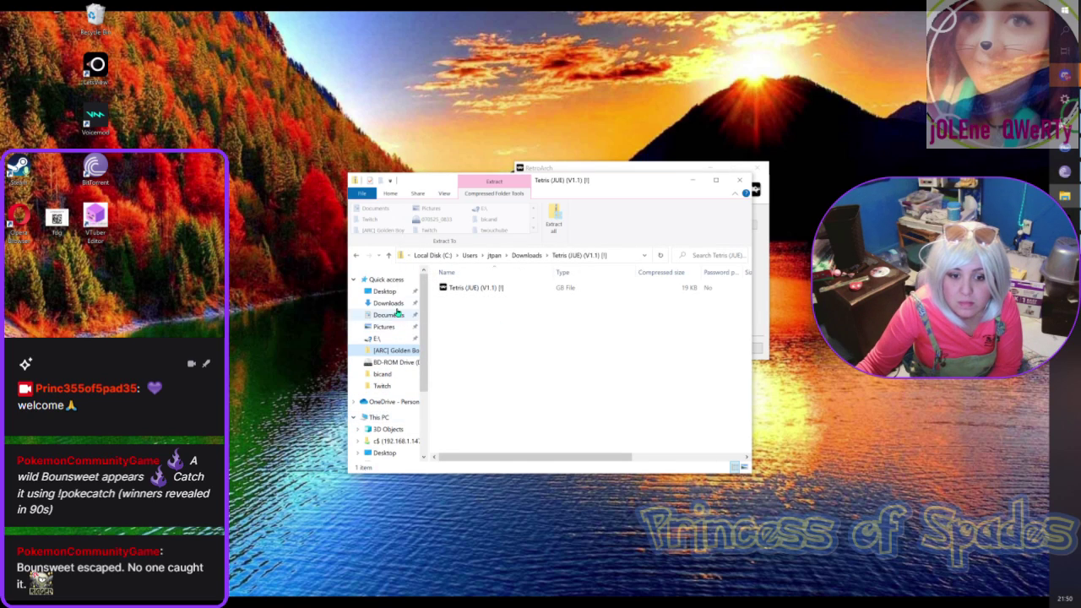
# Step: Open the Downloads folder and scroll down through its files
pyautogui.click(380, 303)
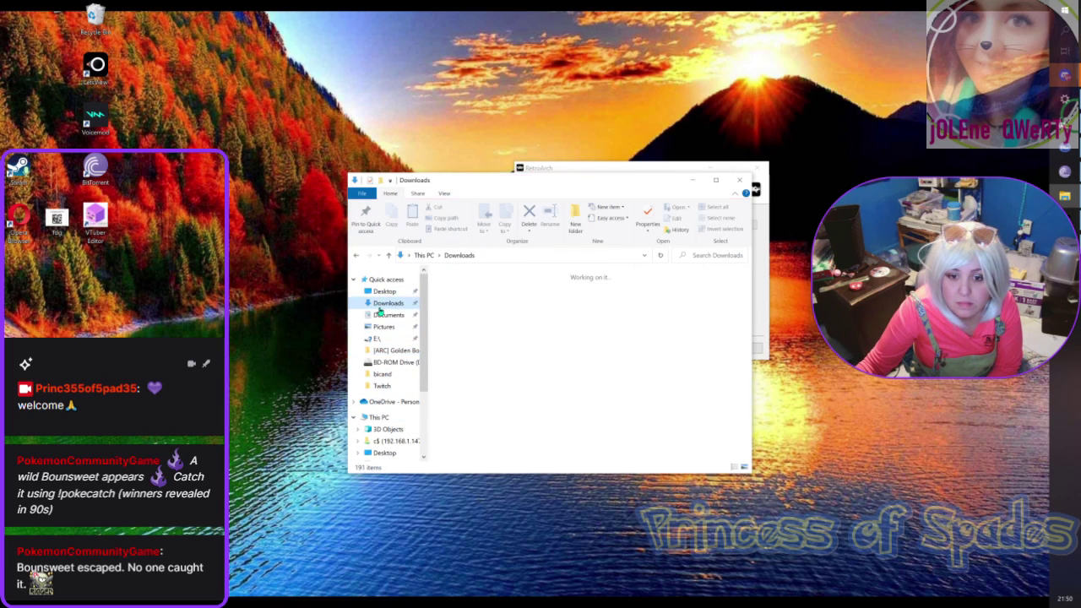
pyautogui.scroll(-1, 559, 365)
pyautogui.scroll(-5, 559, 365)
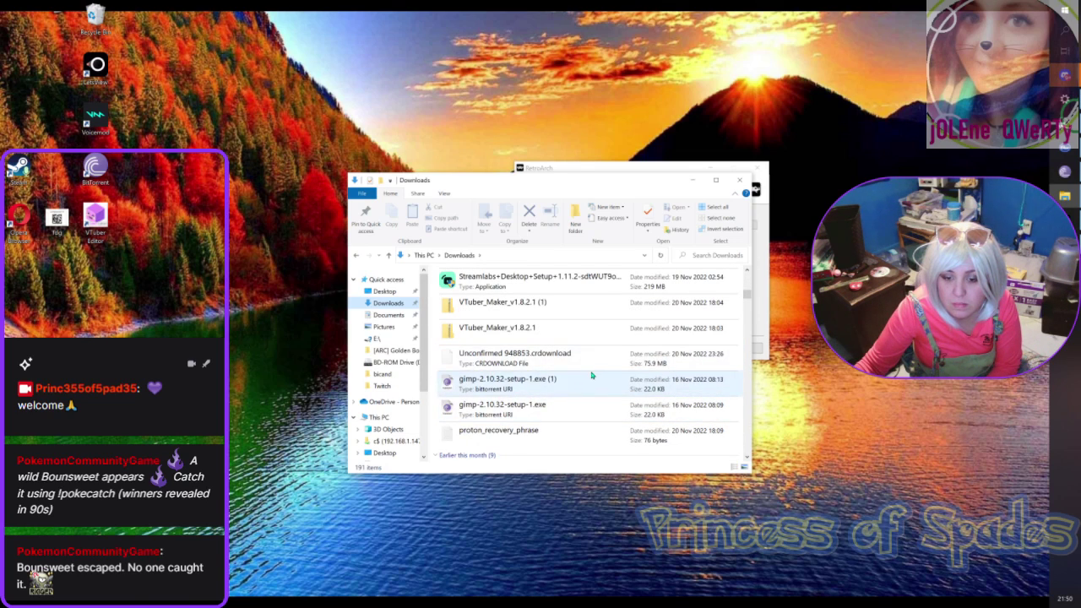
pyautogui.scroll(-10, 590, 371)
pyautogui.scroll(-3, 590, 384)
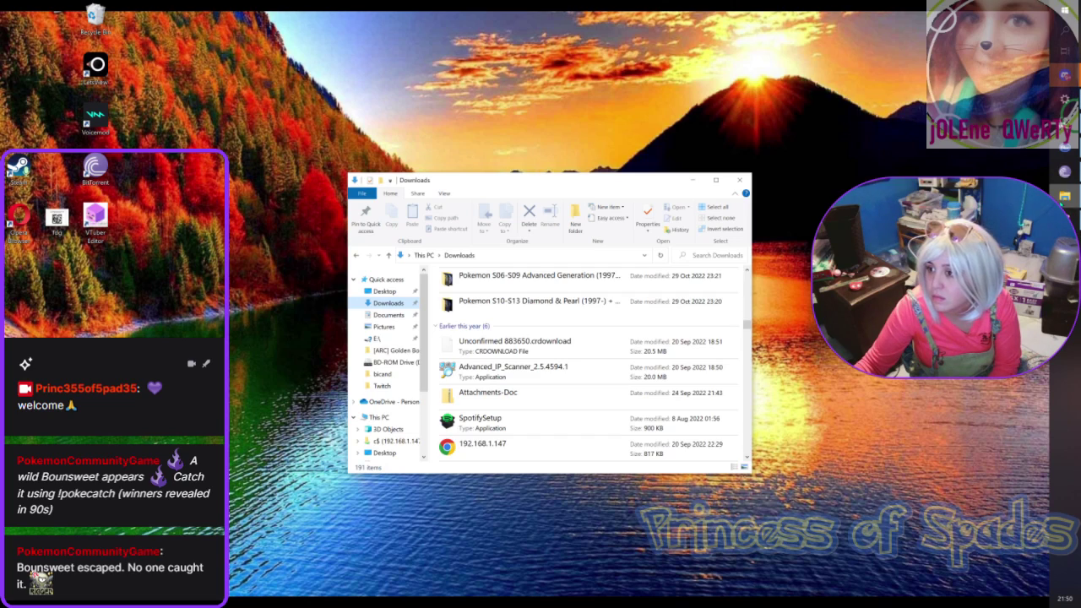
# Step: Bring the Discord window forward from its taskbar jump list
pyautogui.moveTo(1064, 171)
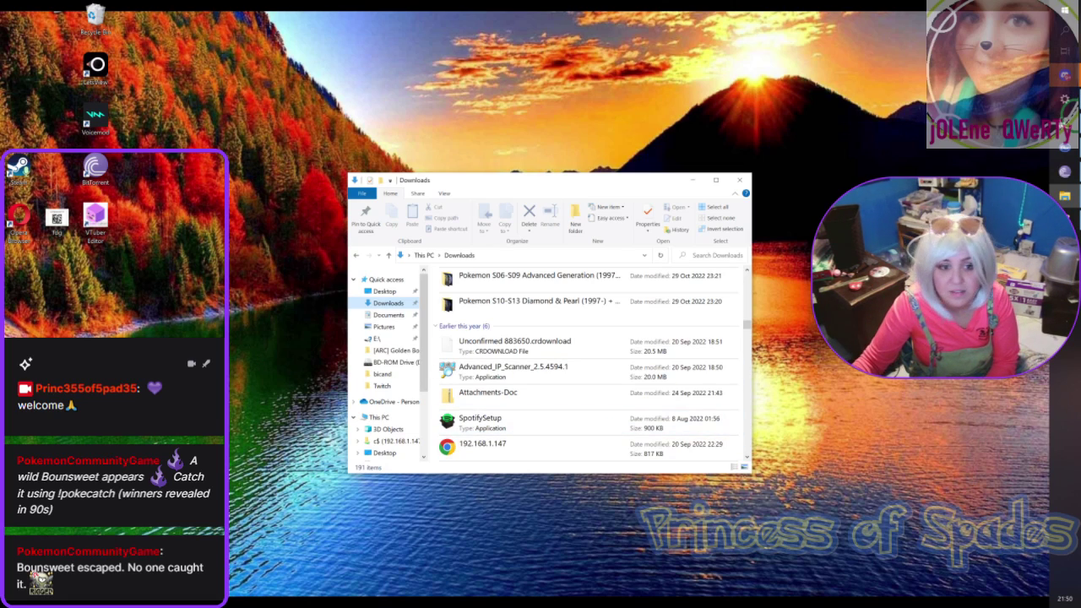
pyautogui.click(249, 346)
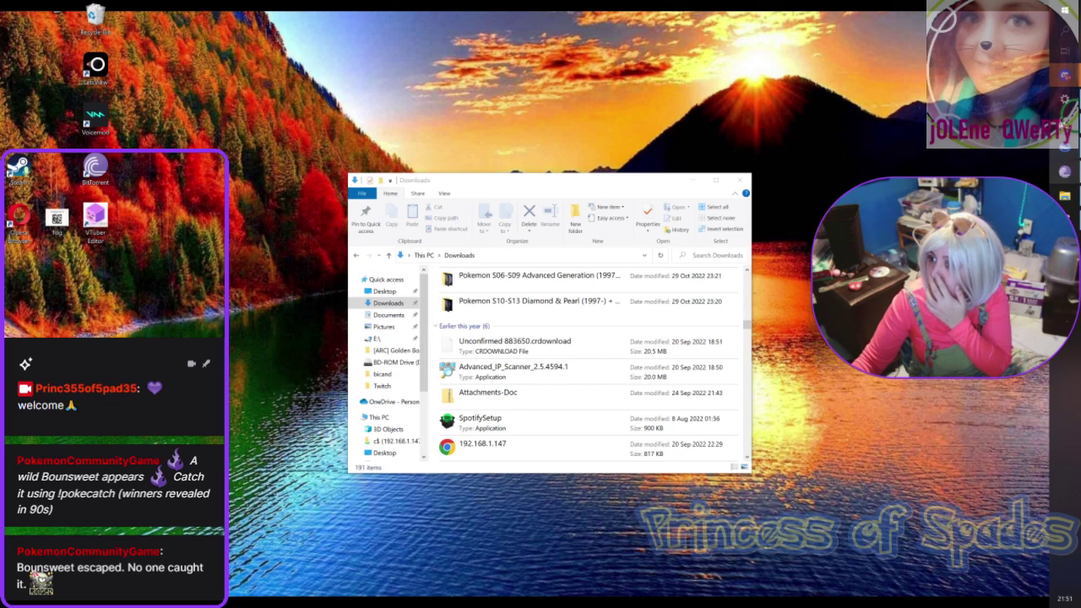
pyautogui.rightClick(1064, 74)
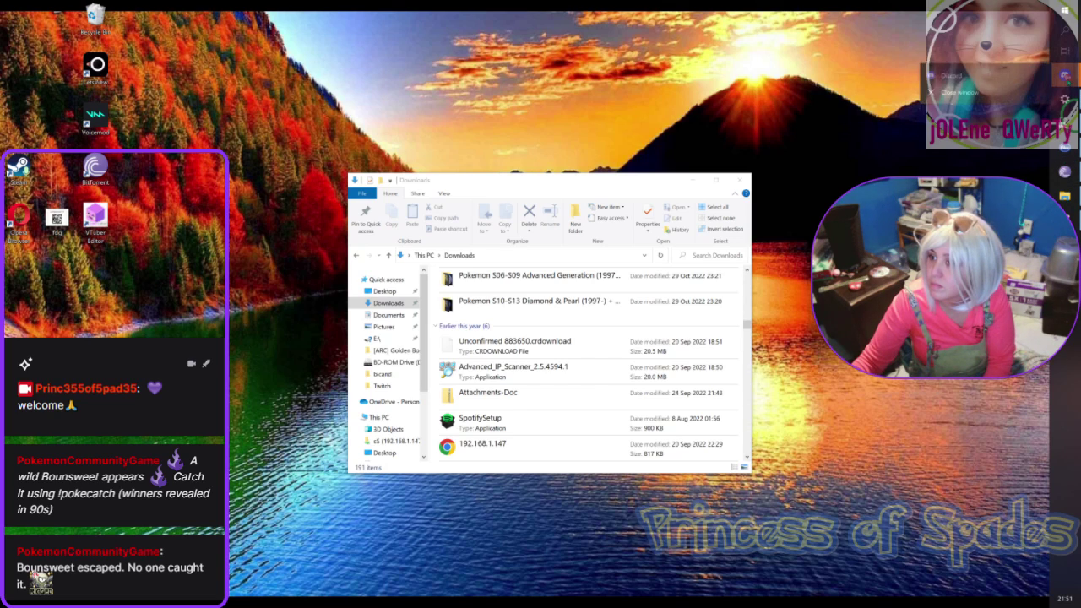
pyautogui.click(945, 75)
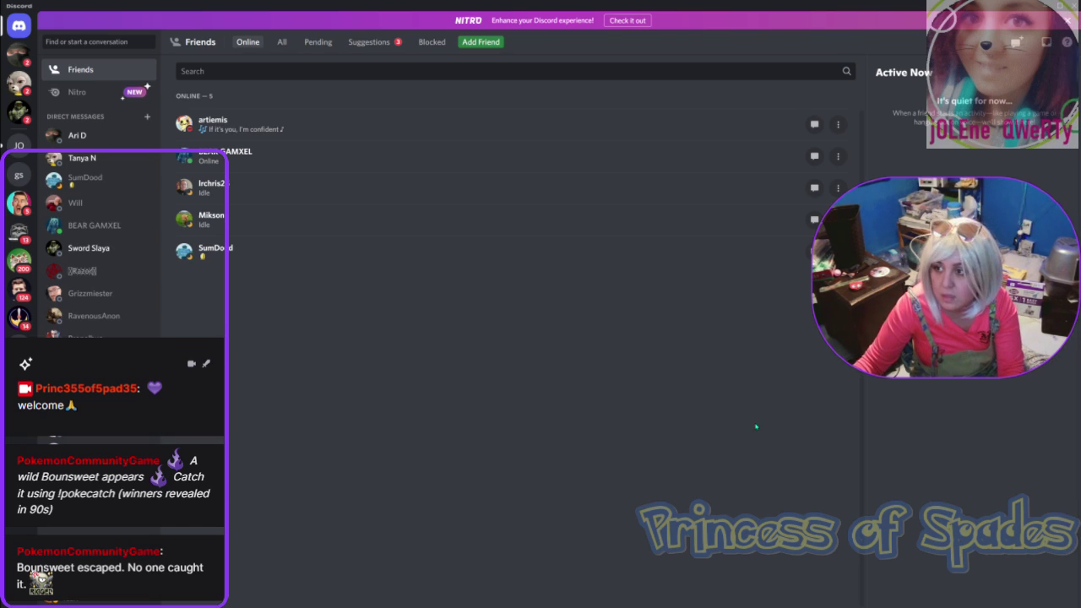
# Step: Minimize Discord to return to the Downloads folder on the desktop
pyautogui.moveTo(1079, 270)
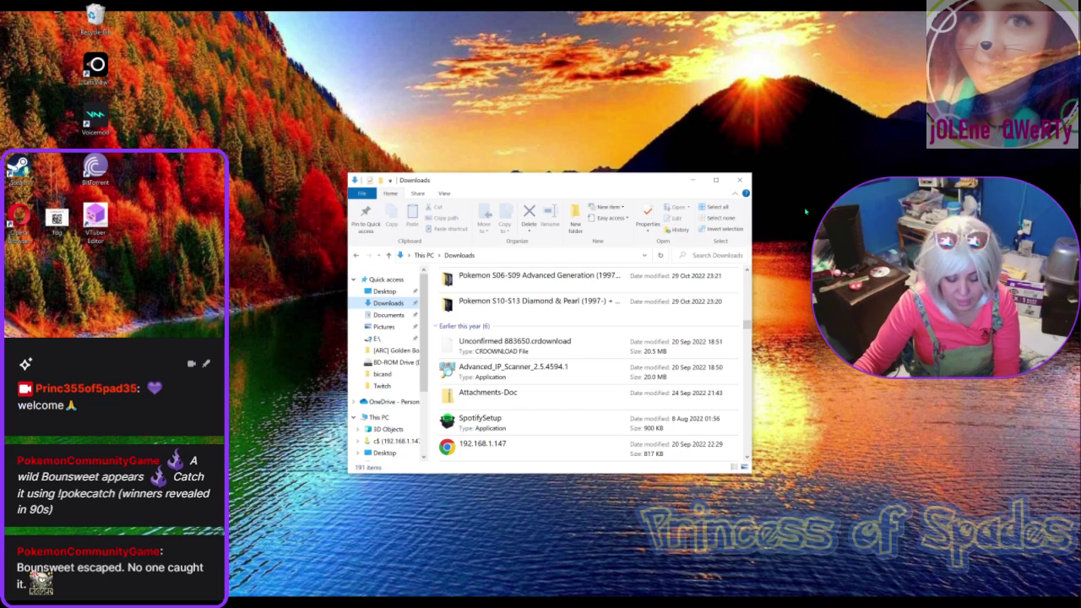
# Step: Open the desktop context menu with display and personalisation options beside the Downloads window
pyautogui.click(805, 212)
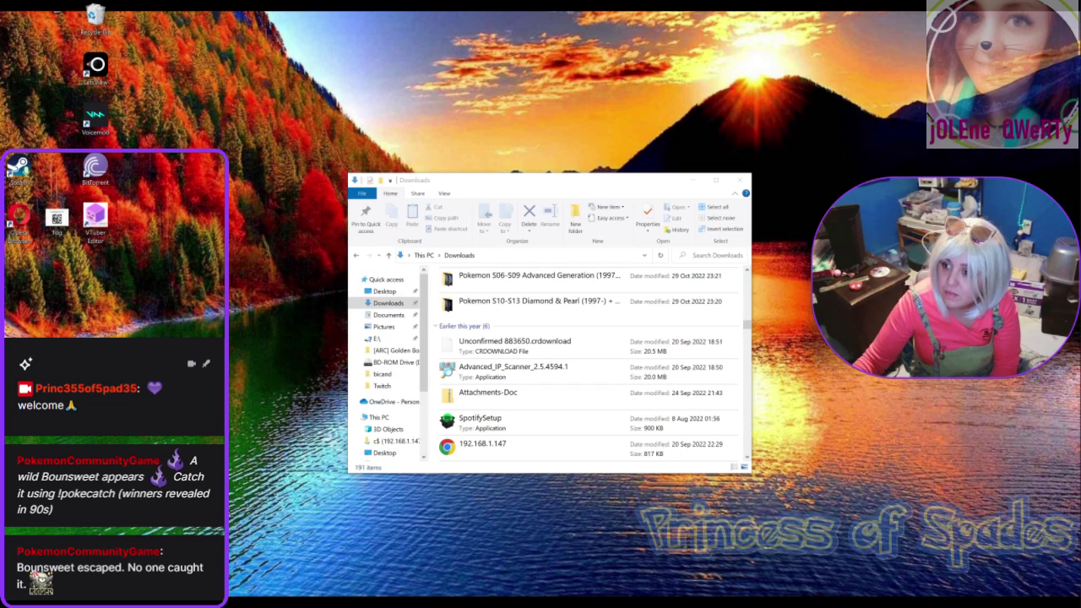
pyautogui.rightClick(840, 253)
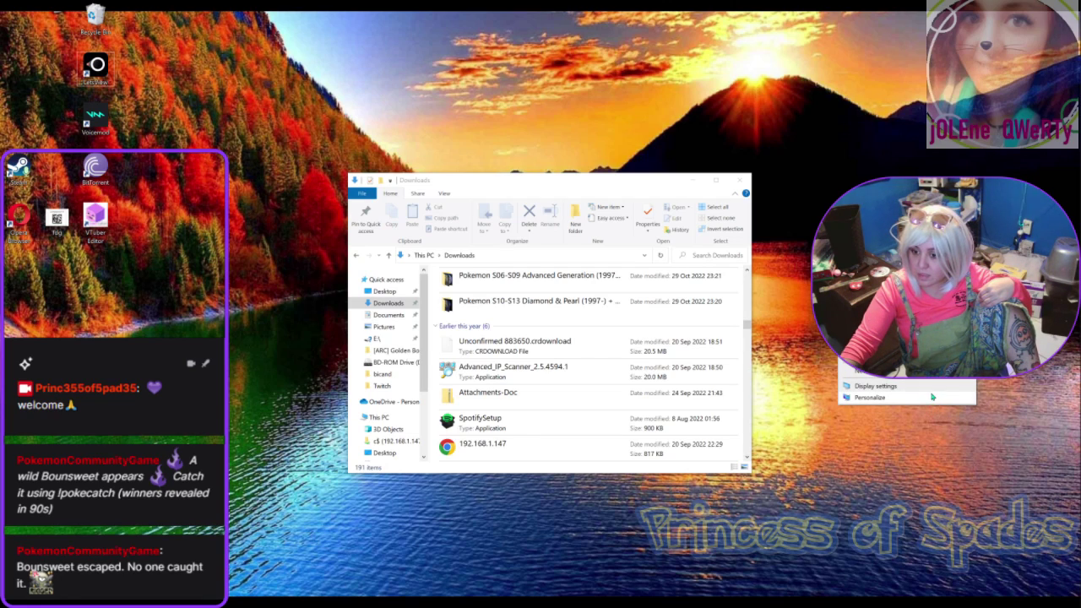
# Step: Review display 2's settings (350% scale, 3840 × 2160, extended) and close Settings
pyautogui.click(933, 388)
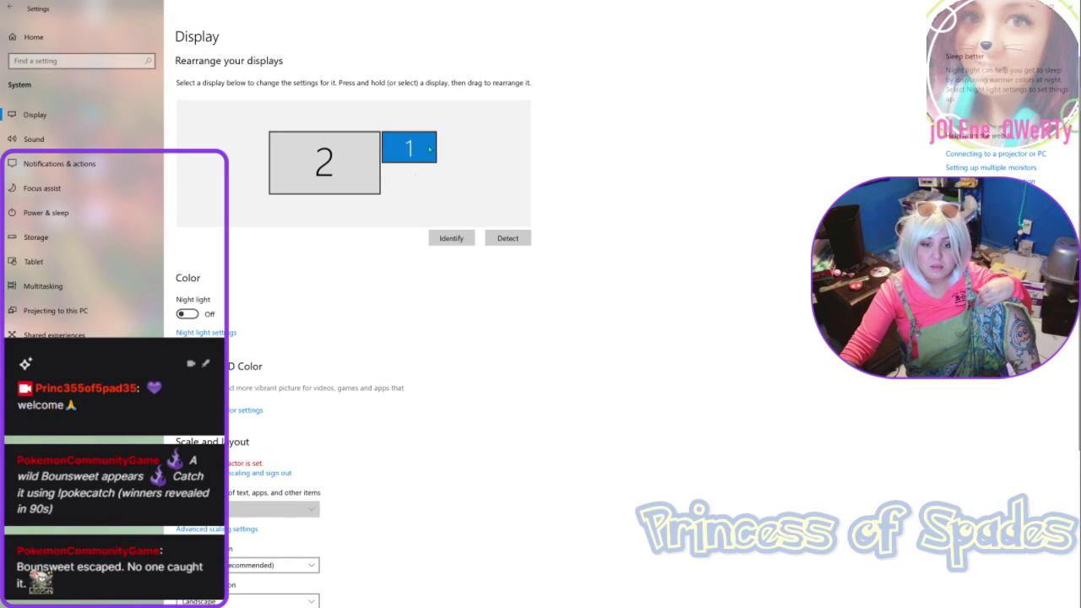
pyautogui.click(322, 157)
pyautogui.scroll(-5, 413, 371)
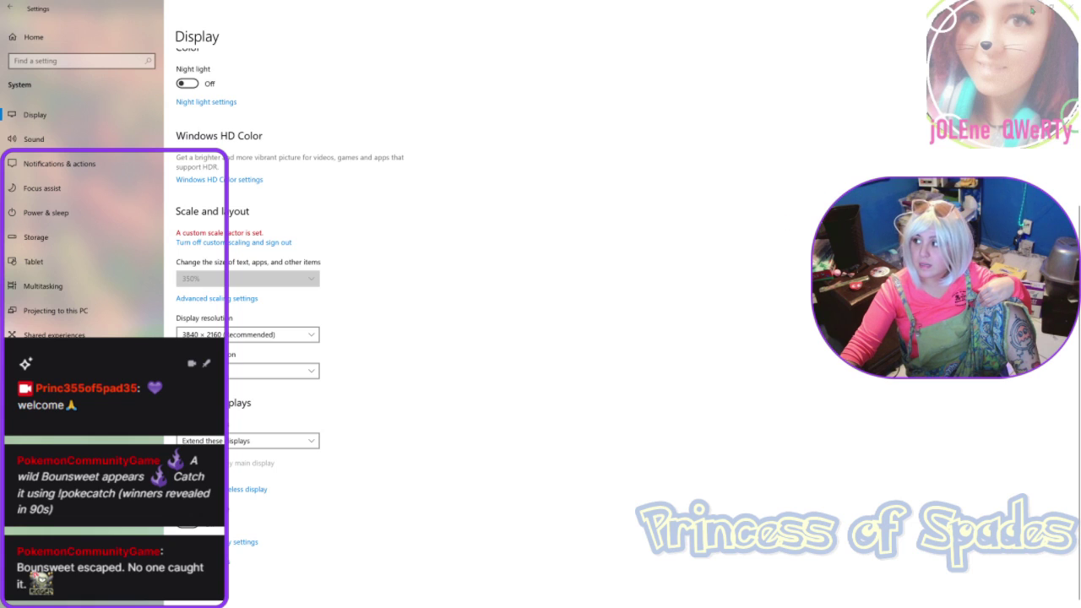
pyautogui.click(1032, 6)
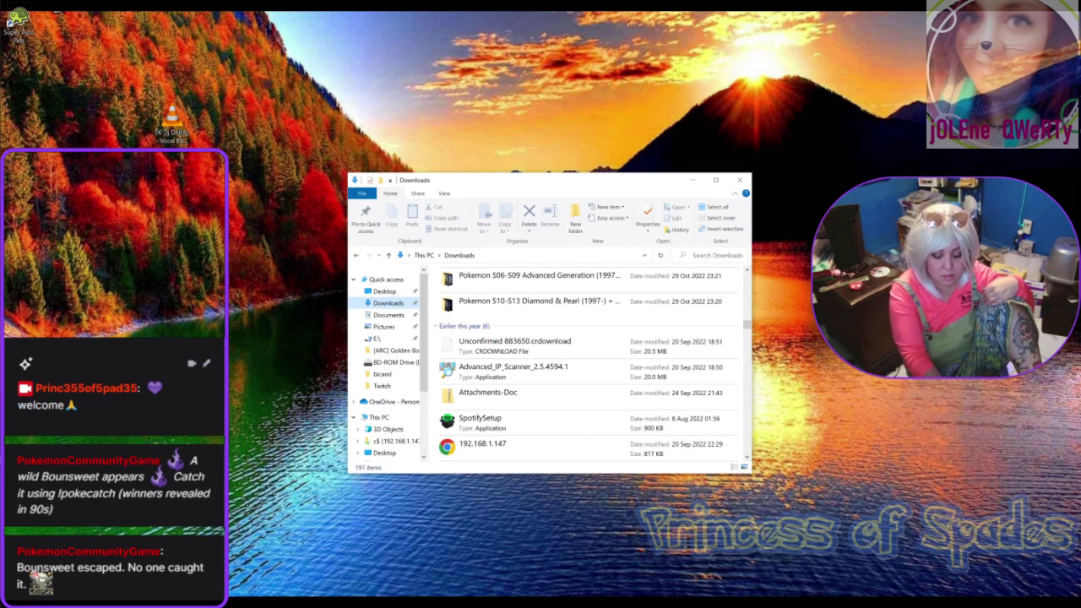
# Step: Search 'sup' in Windows and launch Super Auto Pets
pyautogui.press('super')
pyautogui.write('sup')
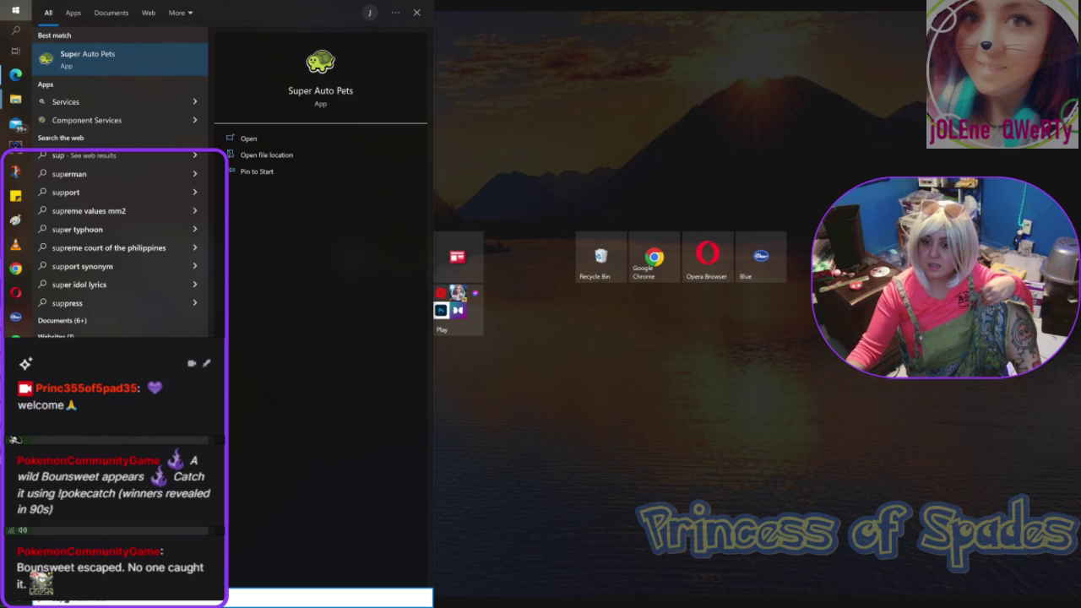
pyautogui.click(112, 67)
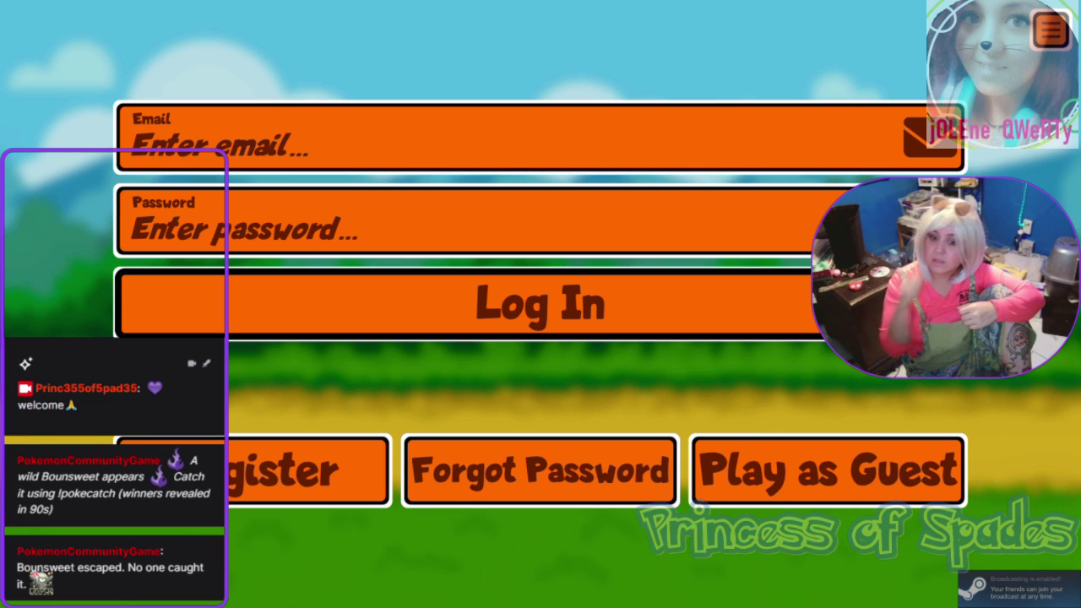
# Step: Log in to Super Auto Pets with the account e-mail and password
pyautogui.click(761, 119)
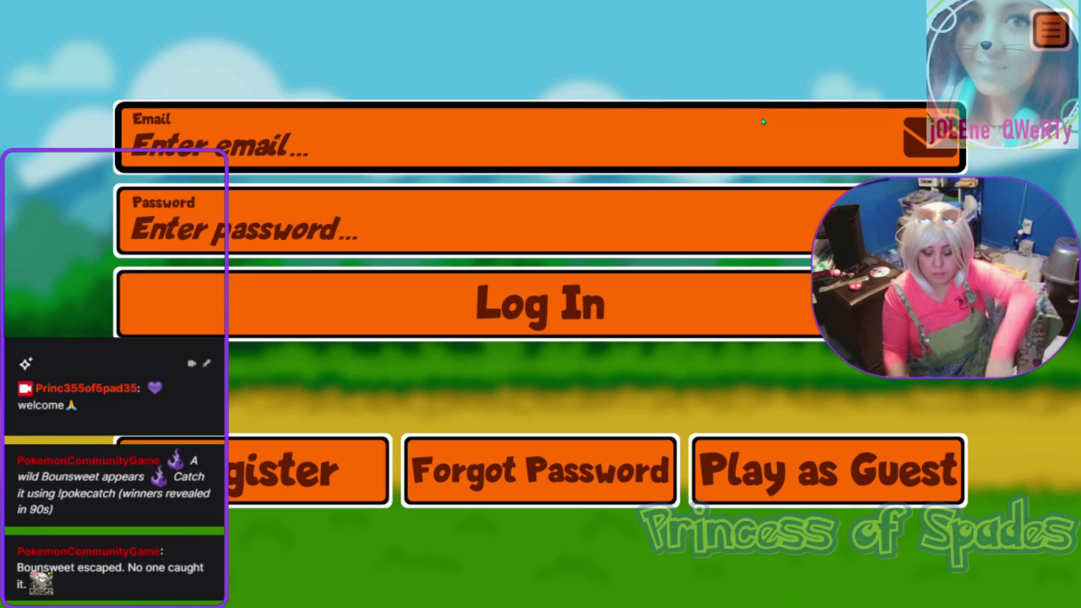
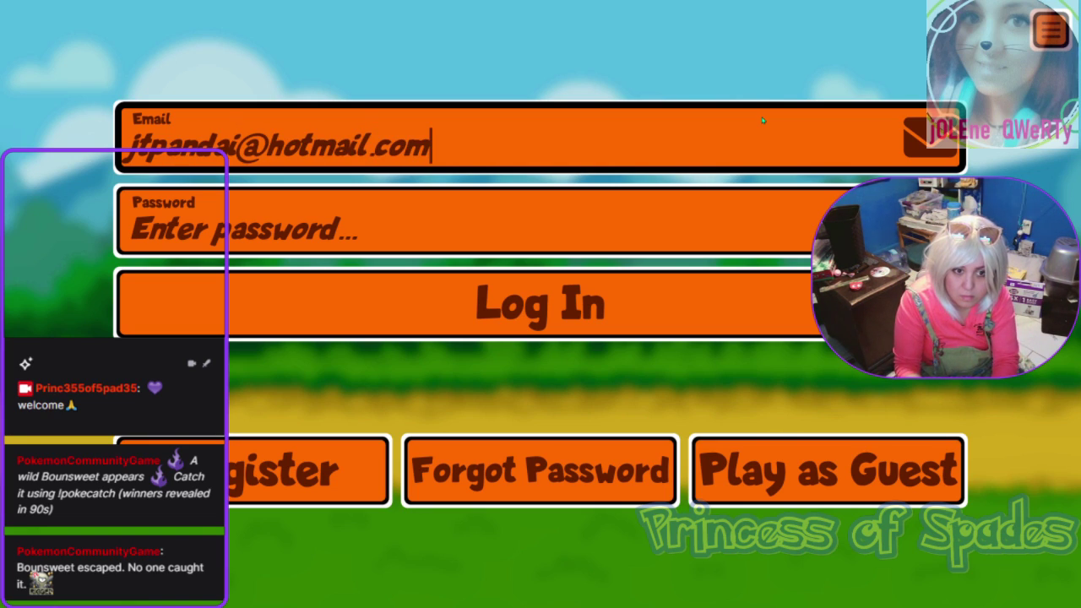
pyautogui.press('Tab')
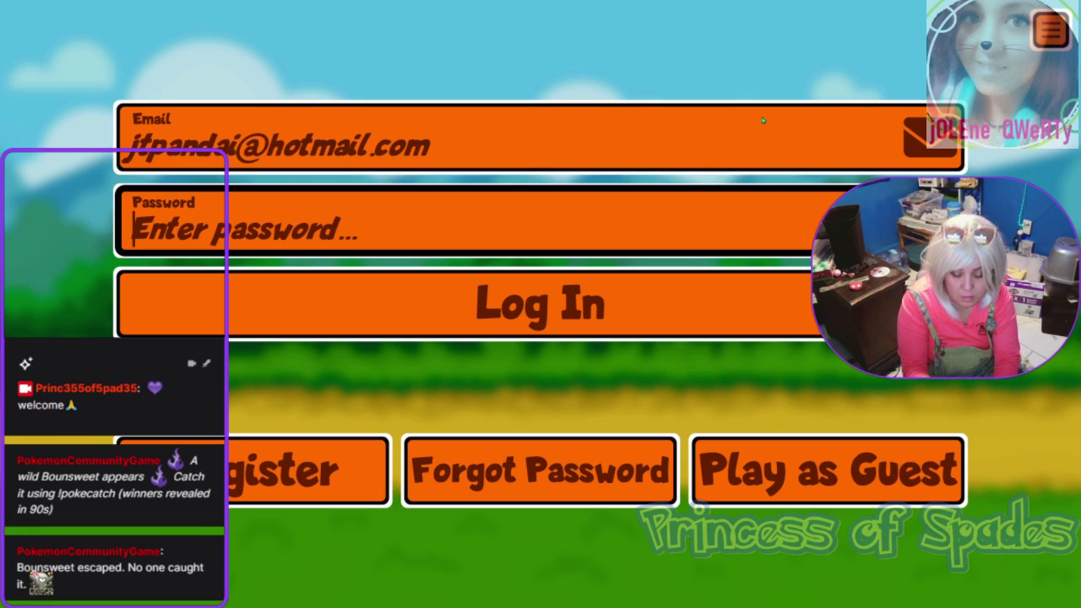
pyautogui.write('***')
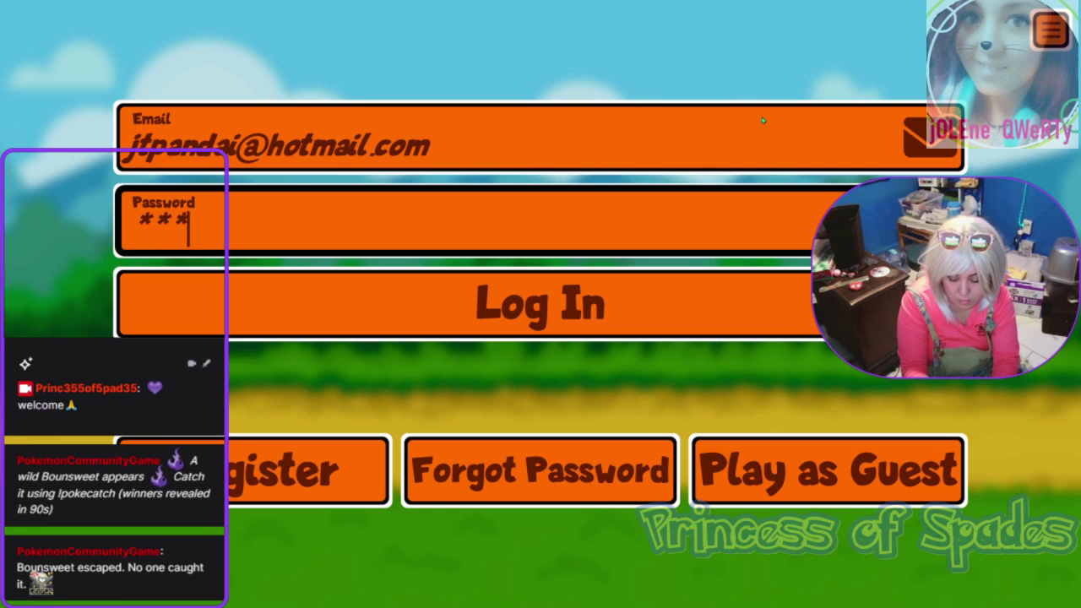
pyautogui.write('*******')
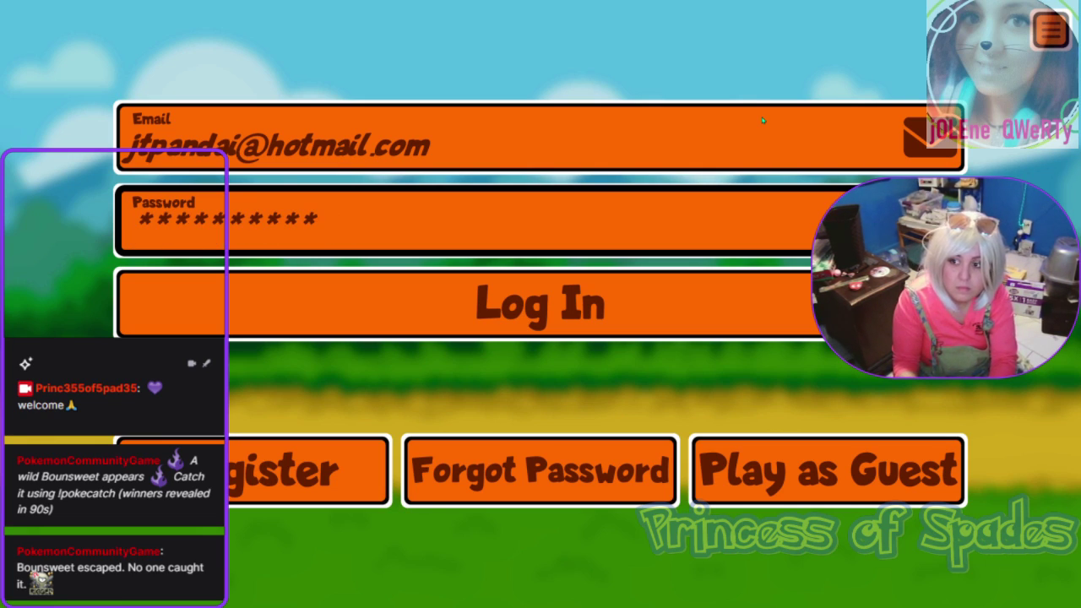
pyautogui.press('Return')
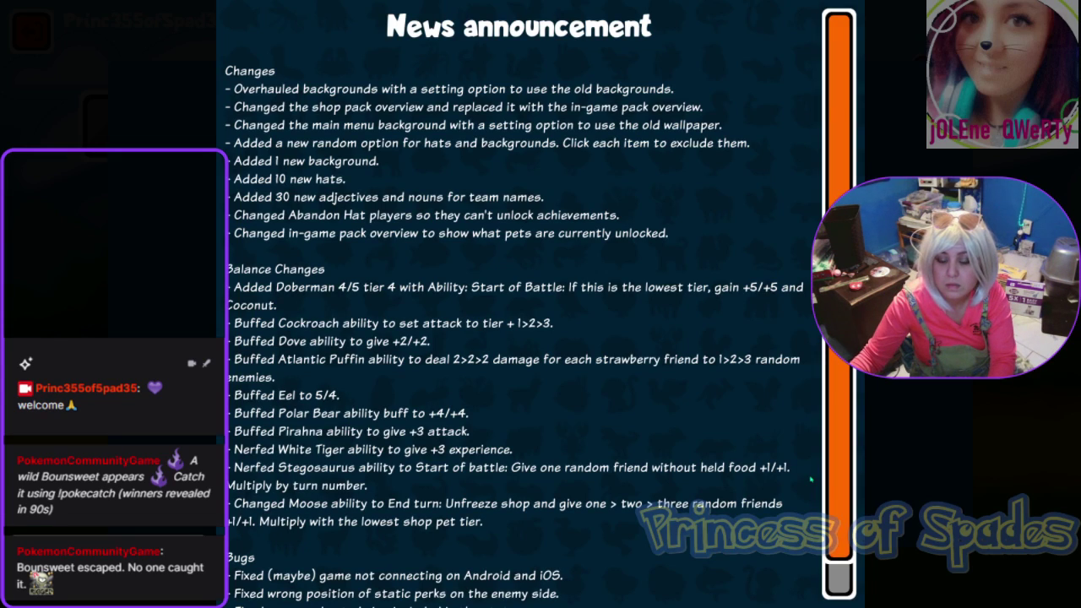
# Step: Dismiss the news announcement and start an Arena Mode game
pyautogui.scroll(-1, 294, 575)
pyautogui.click(294, 575)
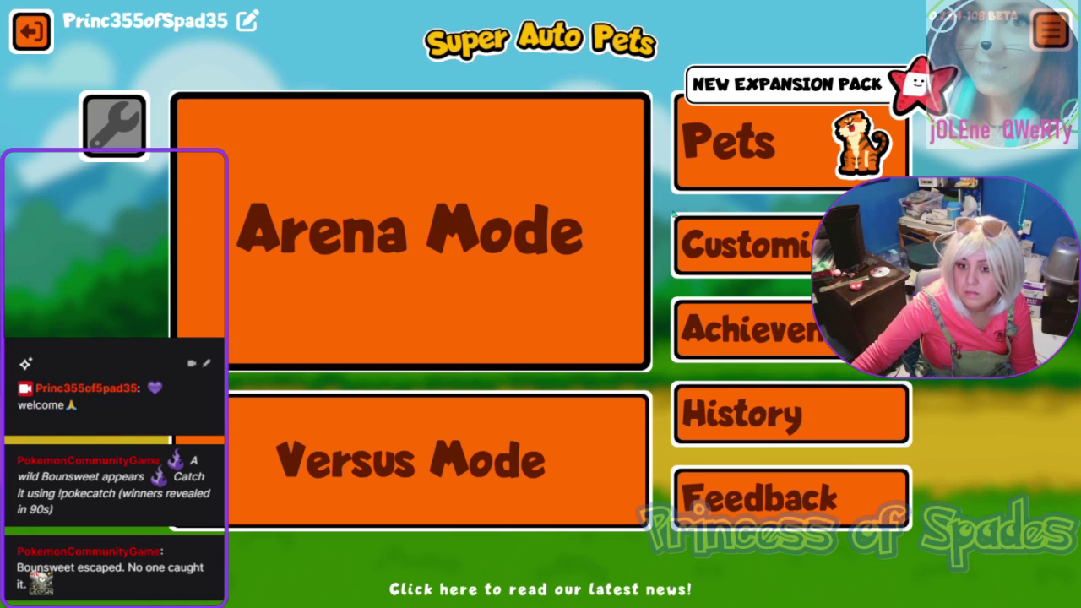
pyautogui.click(490, 260)
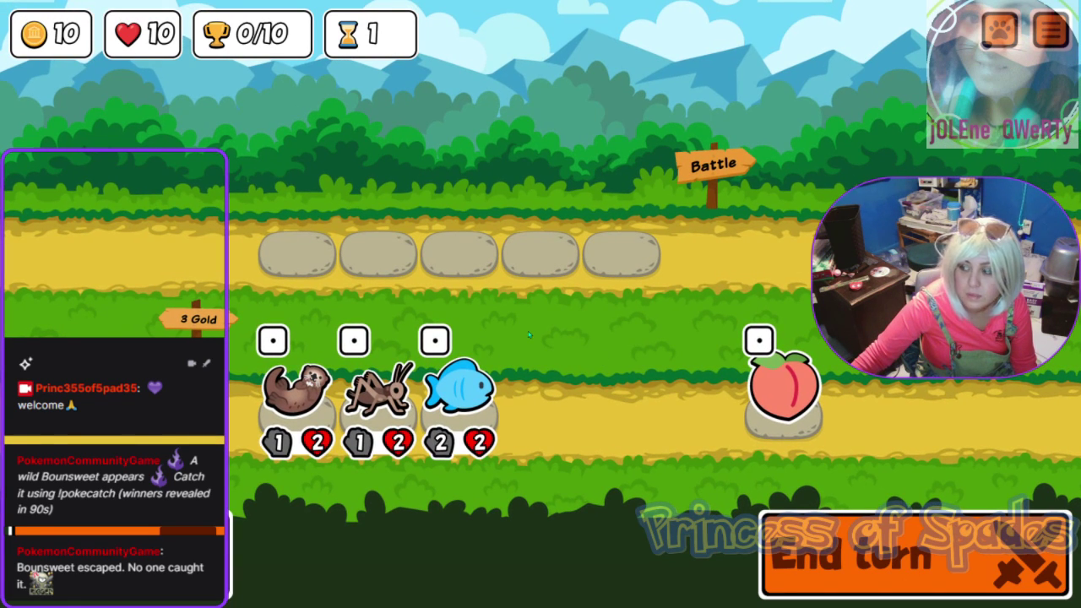
# Step: Inspect the shop's Cricket and Otter abilities, switching between them twice
pyautogui.click(378, 393)
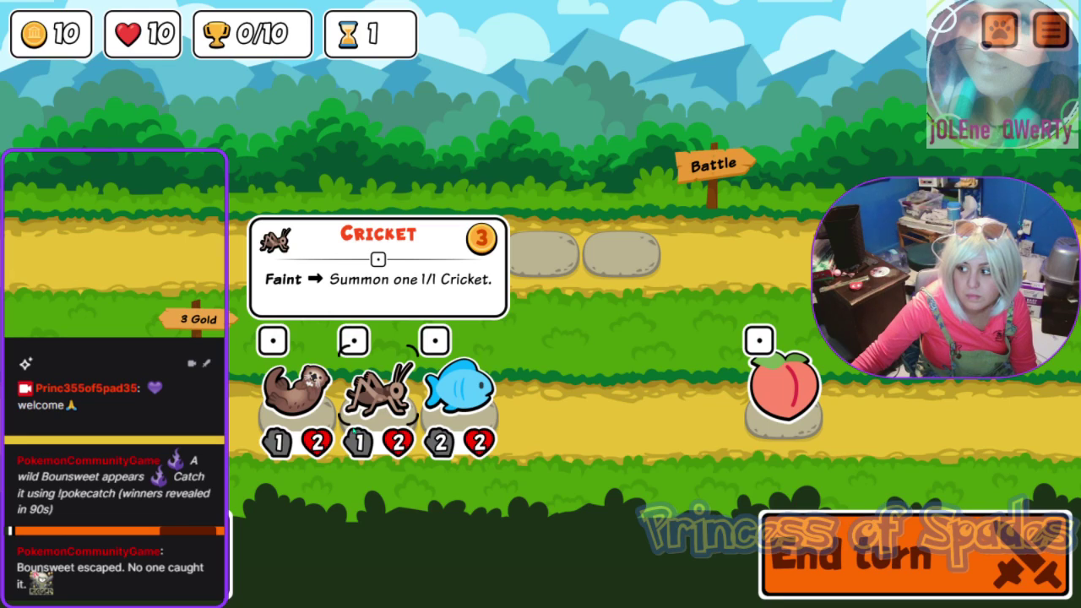
pyautogui.click(291, 415)
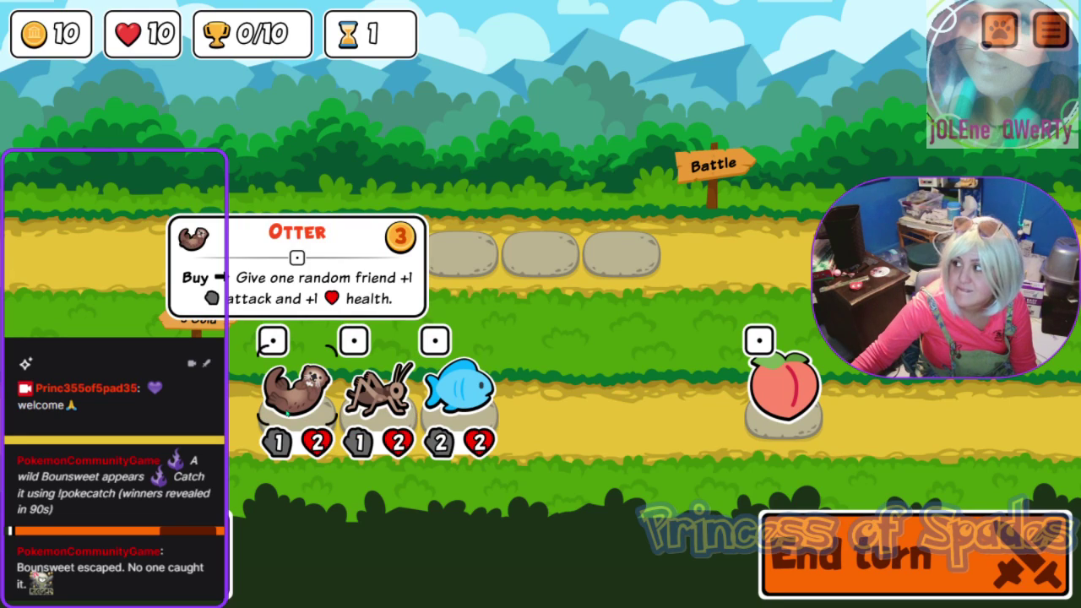
pyautogui.click(378, 397)
pyautogui.click(313, 408)
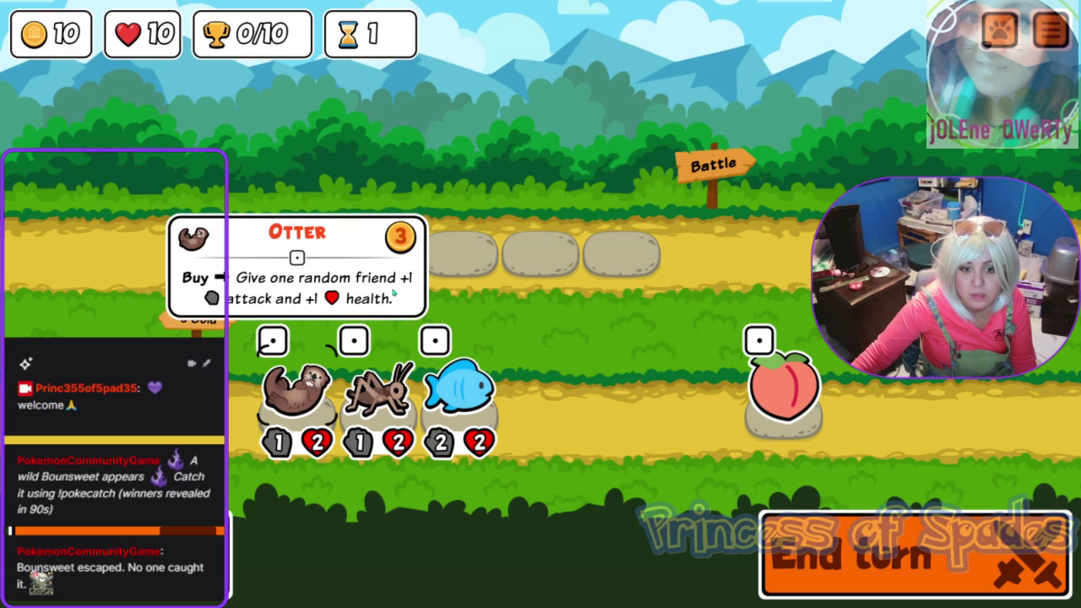